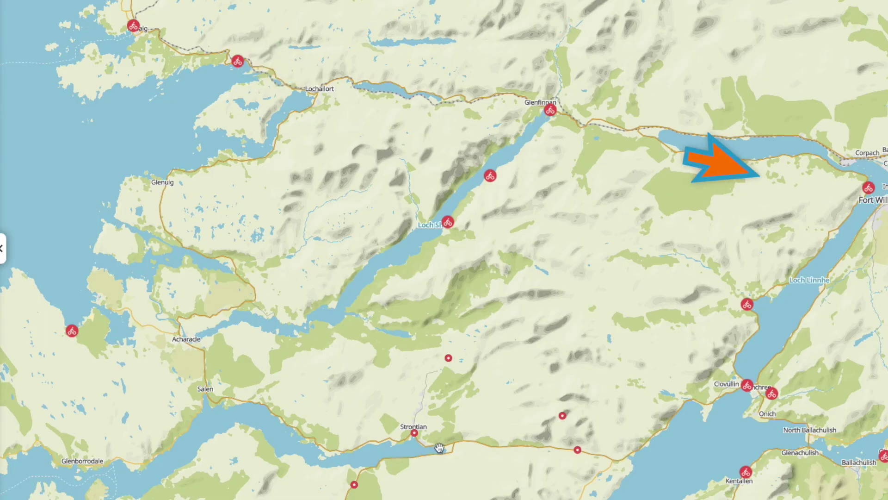
Switch the planner to Road cycling with a one-way route type.
mouse_move(417, 438)
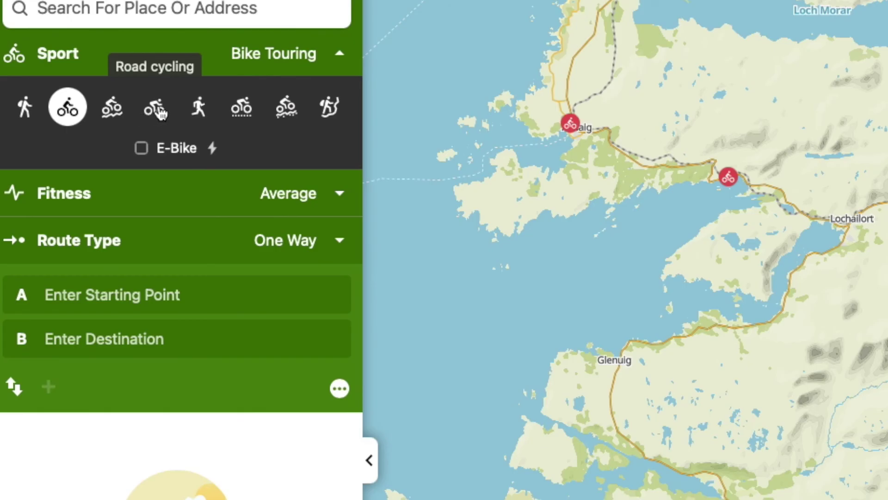
click(156, 109)
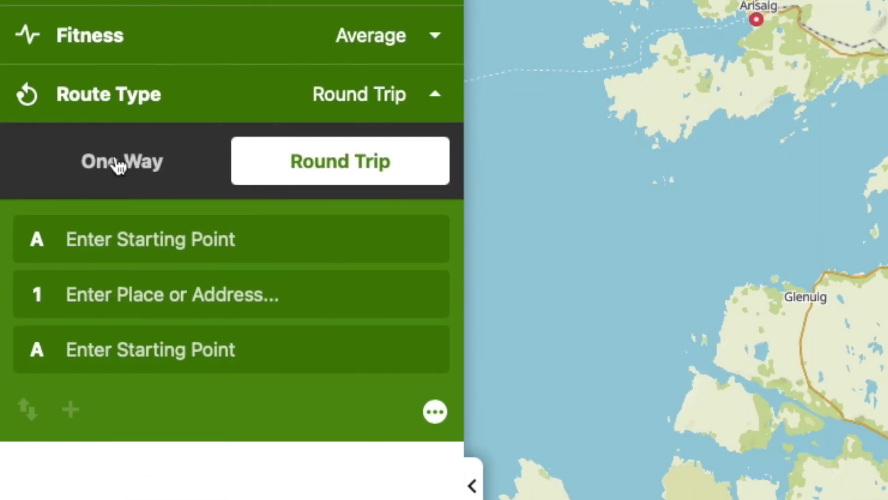
click(120, 164)
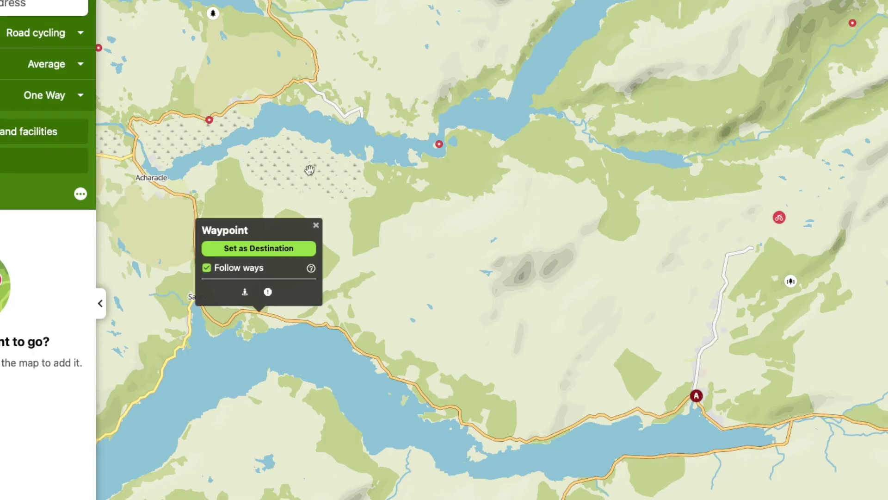
Route to Salen, then move the end point to a spot just south of Glenuig.
click(282, 245)
key(Up)
key(Up)
key(Up)
key(Up)
key(Up)
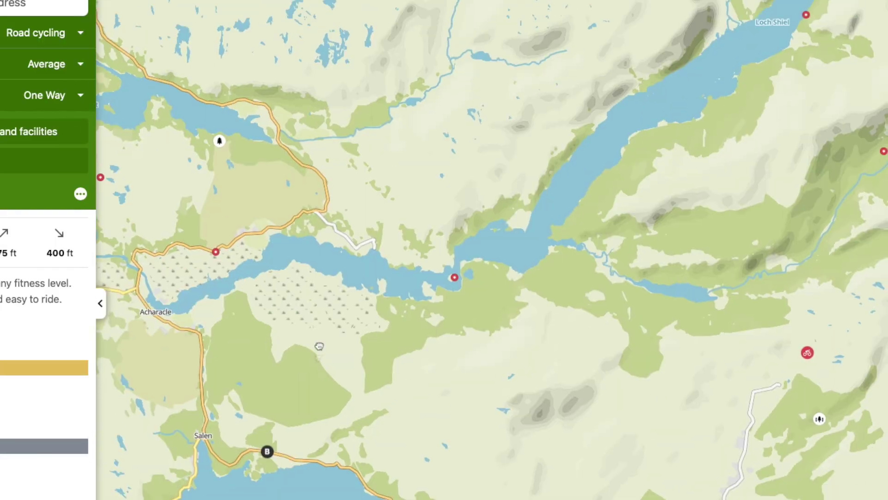
key(Left)
key(Left)
key(Left)
key(Left)
key(Left)
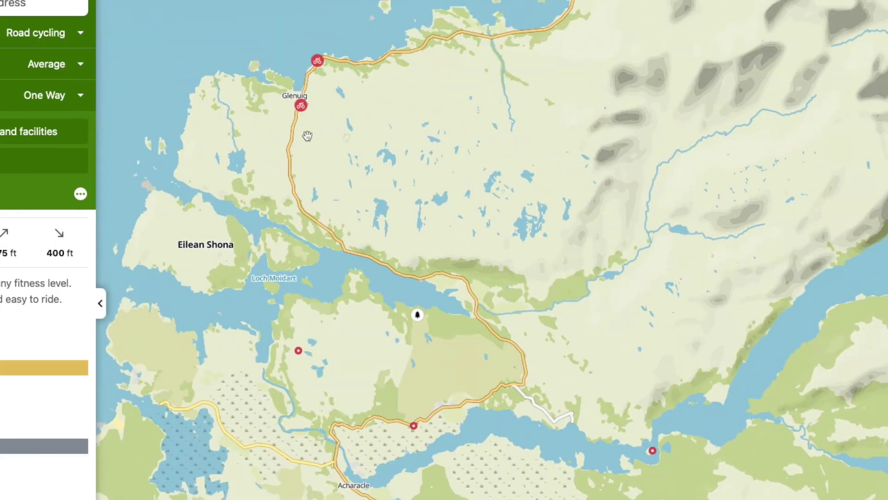
click(307, 135)
click(293, 71)
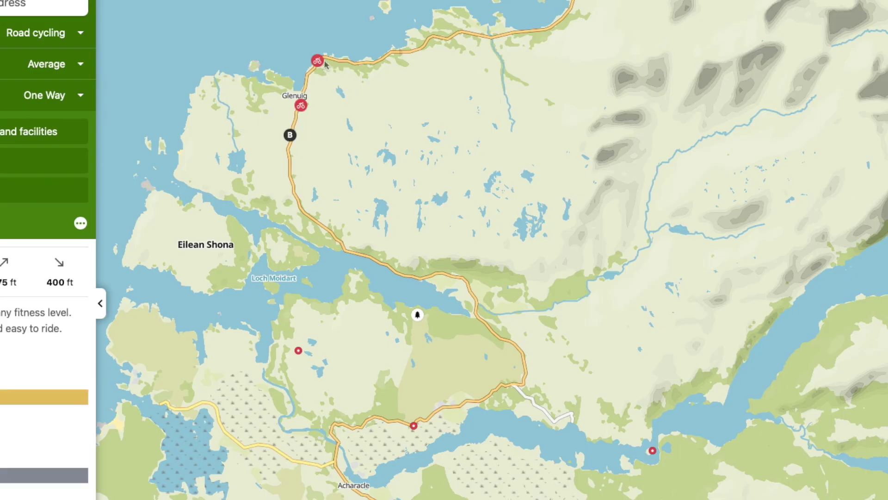
Make it a 79.5 mi round trip via a point near Glenfinnan and start saving.
key(Up)
key(Up)
key(Up)
key(Up)
key(Up)
key(Right)
key(Right)
key(Right)
key(Right)
key(Right)
key(Right)
key(Right)
key(Right)
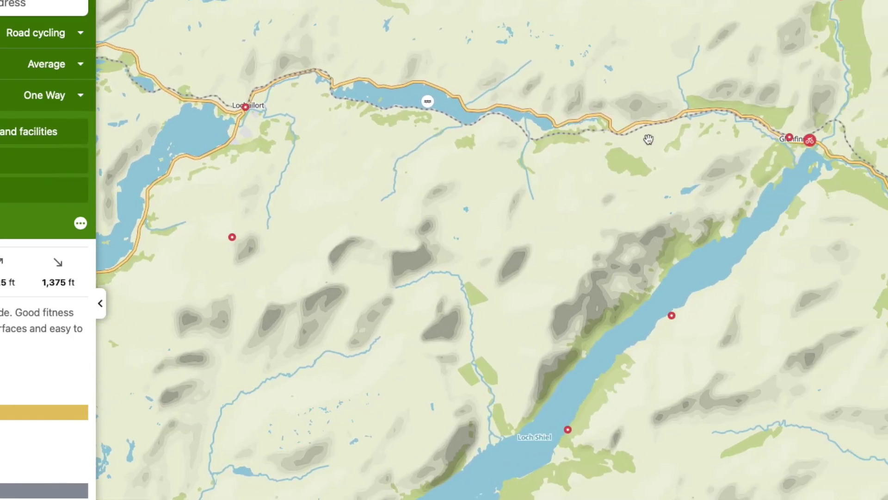
click(634, 125)
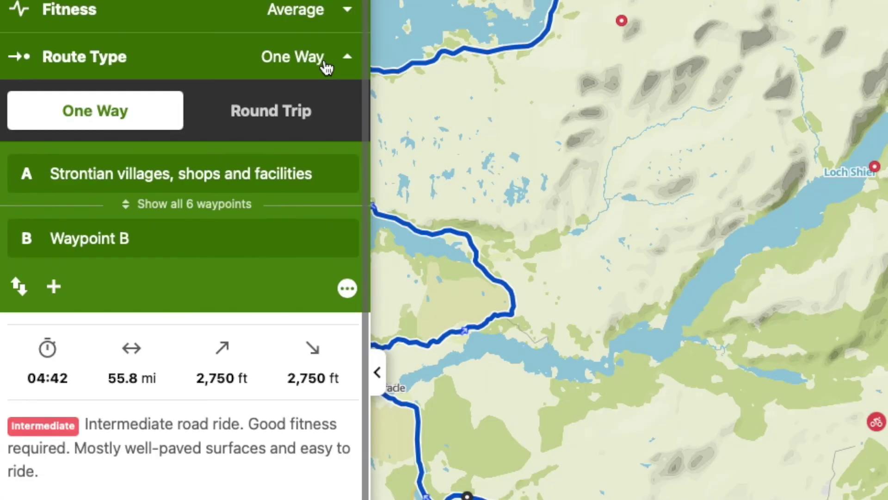
click(298, 110)
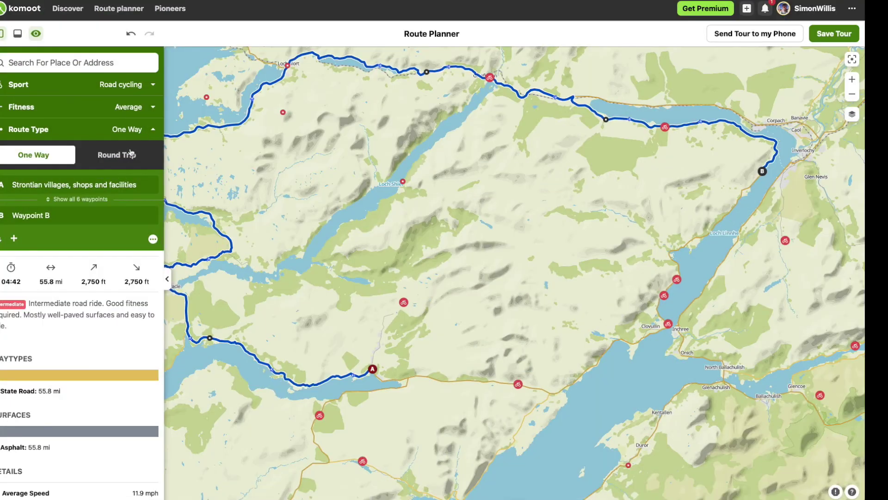
click(130, 155)
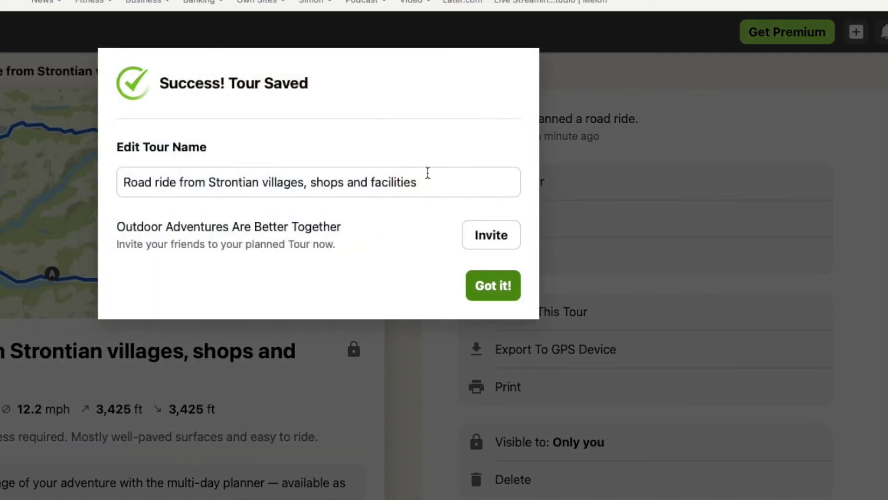
Replace the tour's default name with 'Big loop'.
drag(428, 173, 21, 177)
text(B)
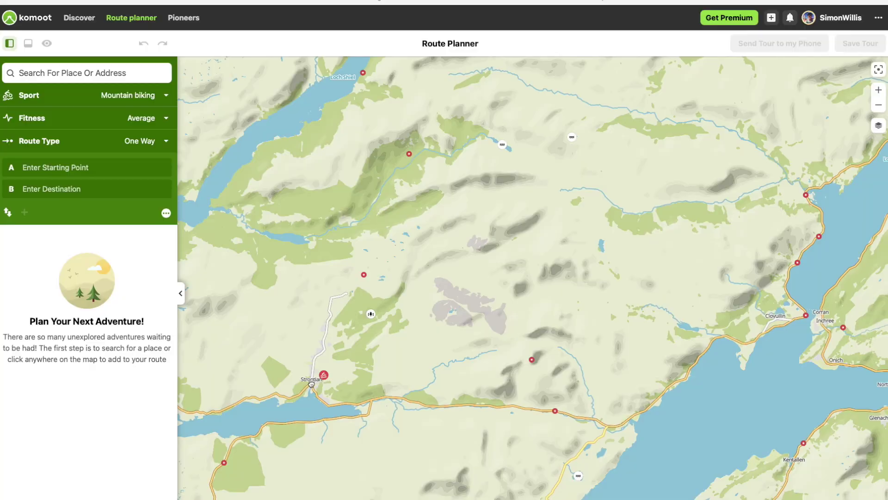
Start a route on the loch shore with its destination by Loch Linnhe near Clovullin.
click(311, 382)
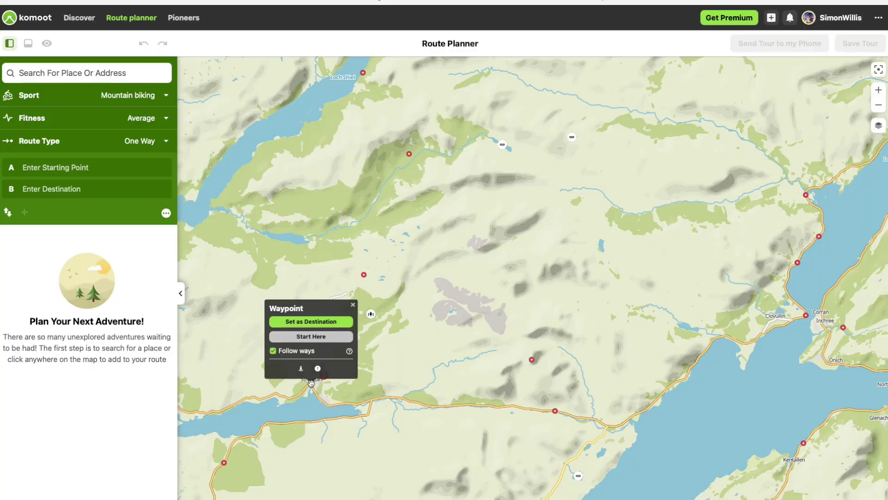
click(315, 340)
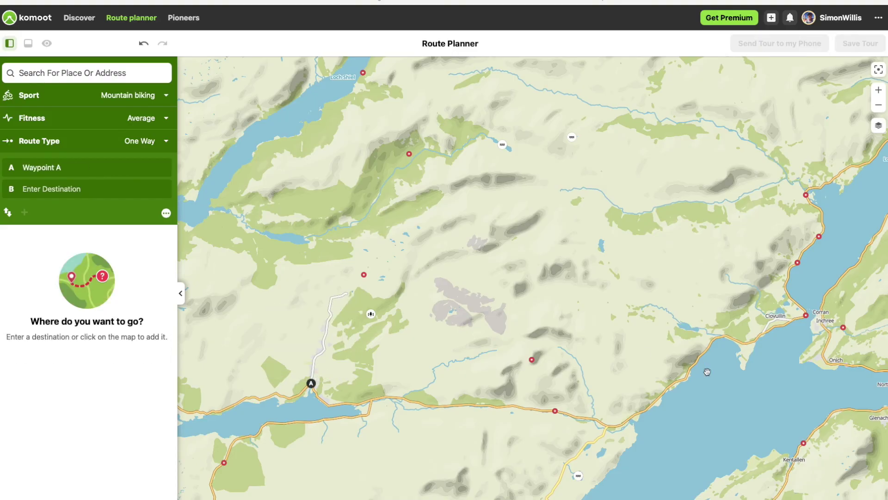
scroll(707, 371, up, 3)
click(704, 341)
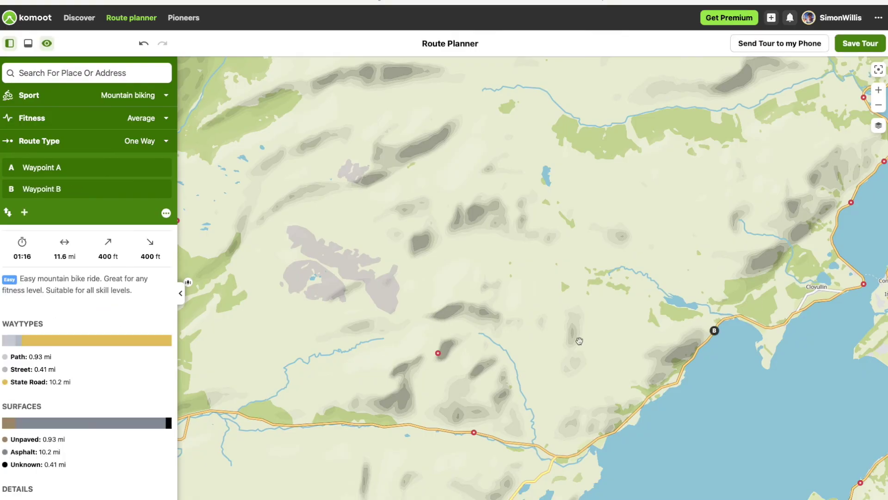
Move the route's end twice farther west into the hills, making it 17.1 mi.
scroll(578, 342, up, 3)
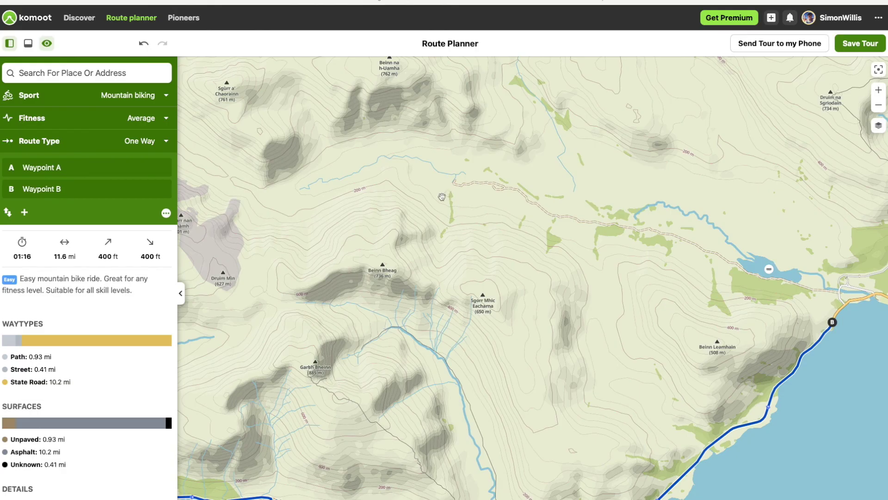
click(456, 184)
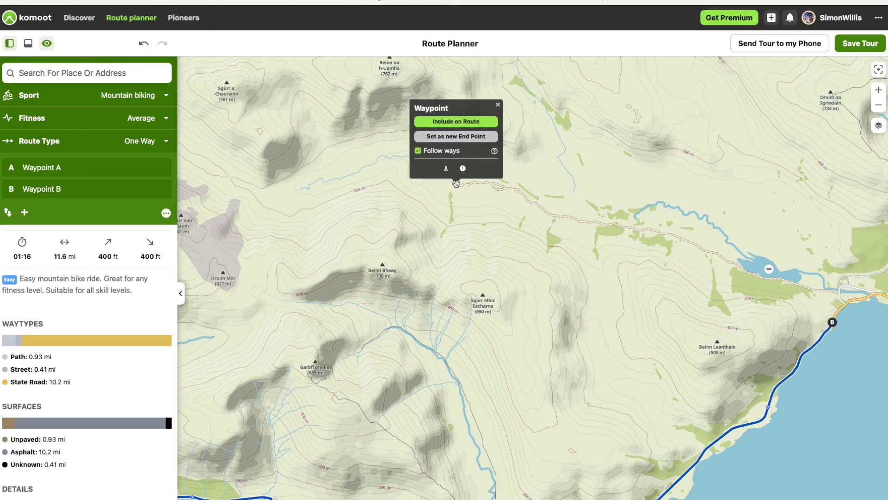
click(493, 137)
drag(411, 235, 646, 279)
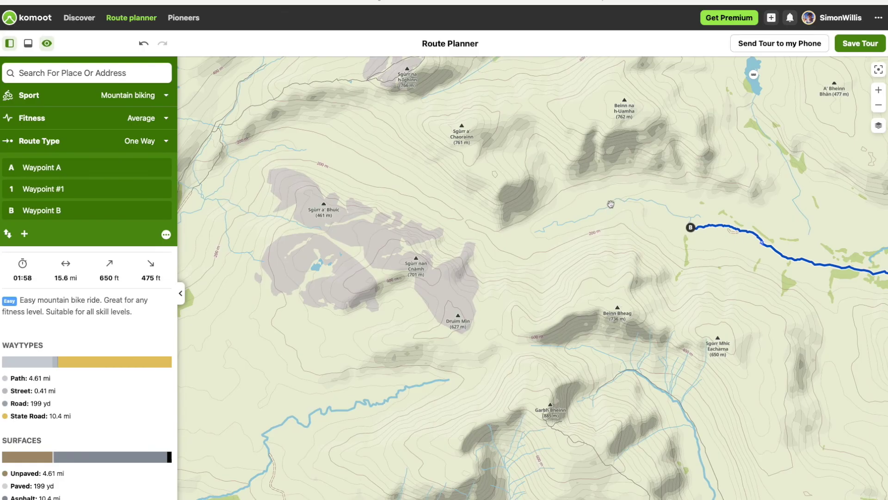
click(587, 212)
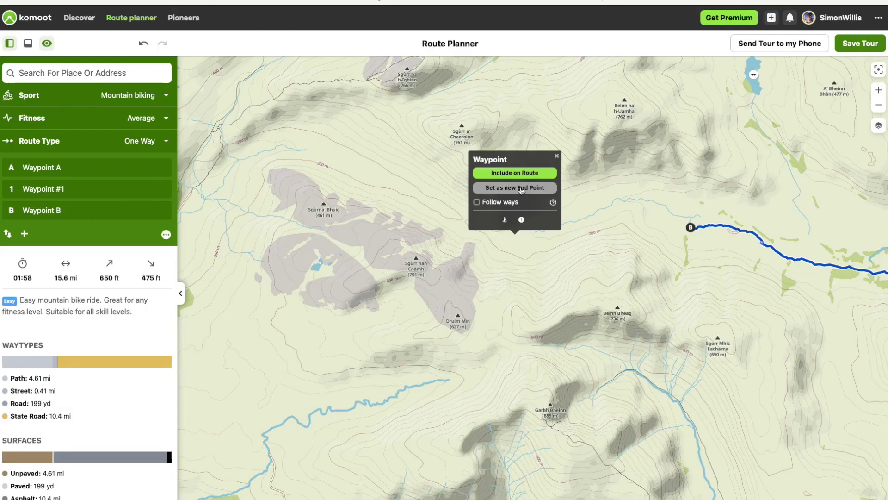
click(492, 182)
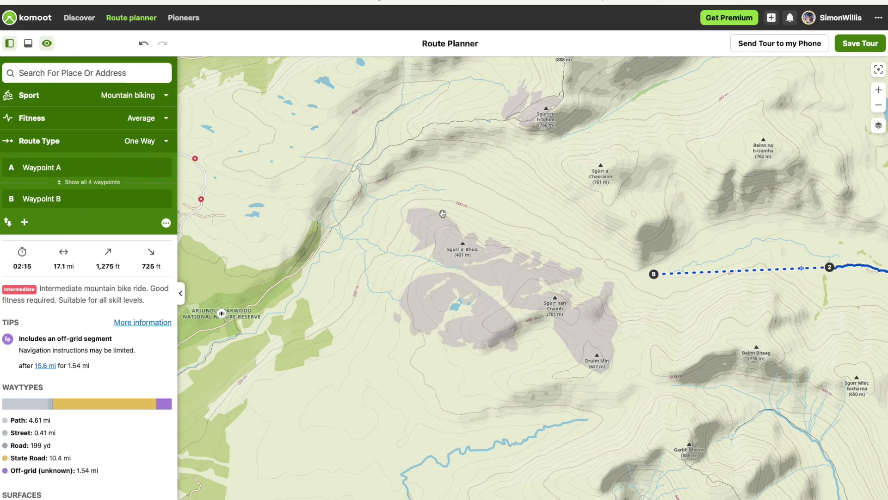
Move the route's end north of Sgùrr a' Bhuic, then to the head of the glen.
click(428, 200)
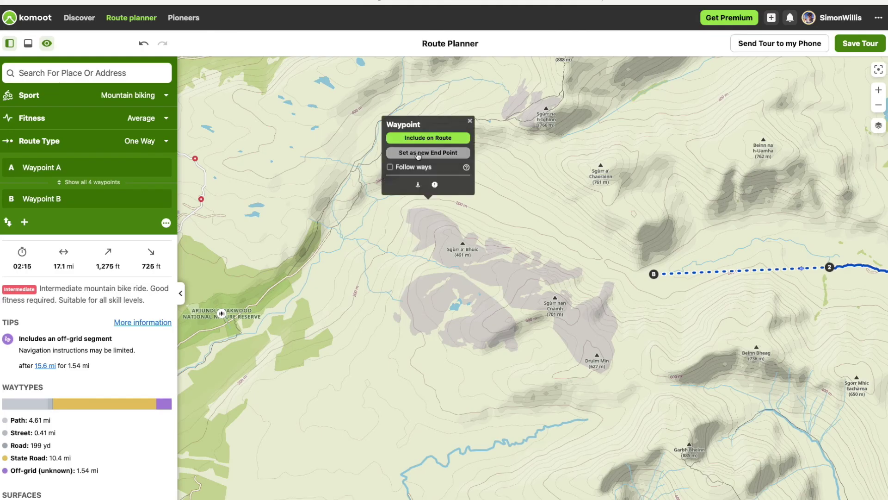
click(412, 154)
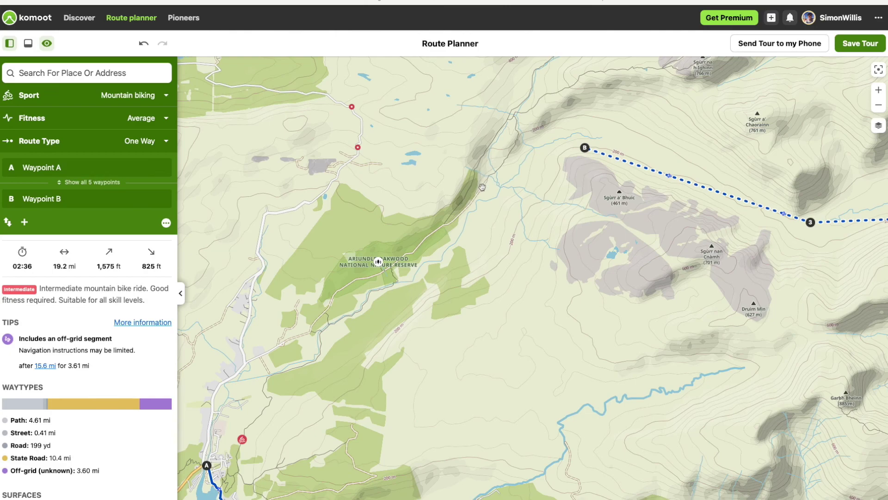
click(482, 187)
click(504, 132)
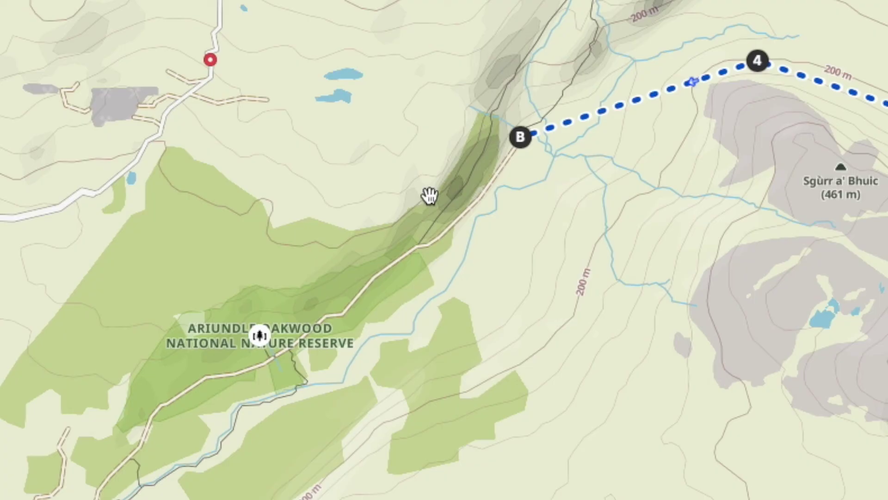
End the route on the glen road following paths and roads, then zoom out to the loop.
click(364, 283)
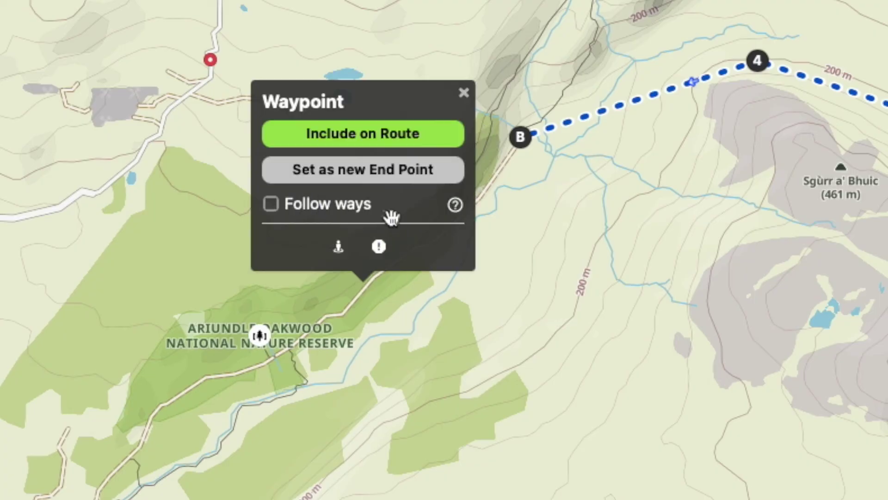
click(272, 204)
click(363, 174)
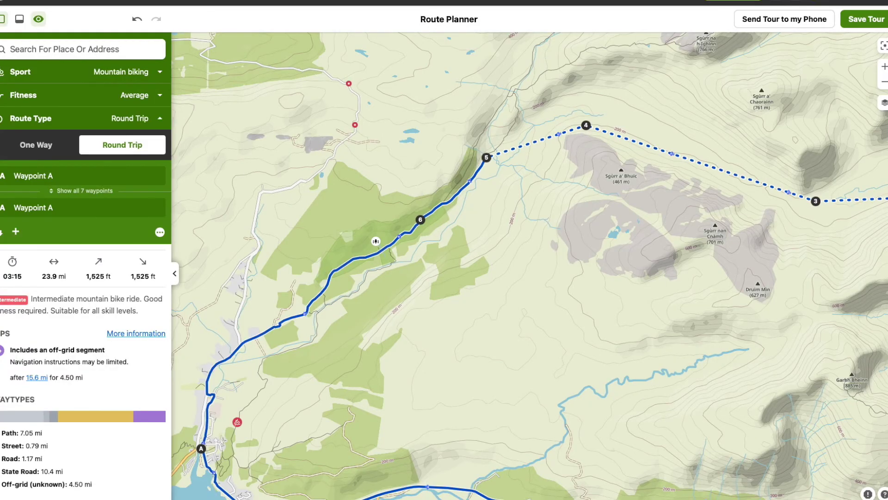
click(884, 81)
drag(808, 243, 666, 181)
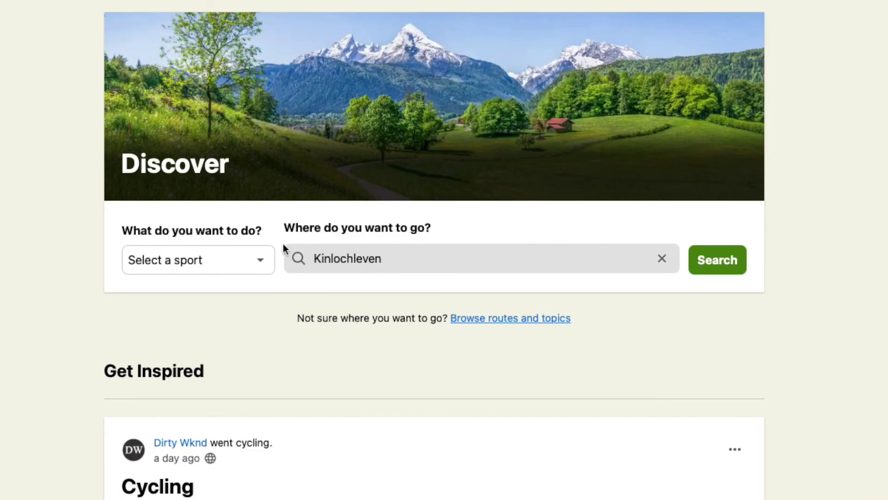
Search Discover for Mountain biking tours around the town of Inverness.
click(262, 262)
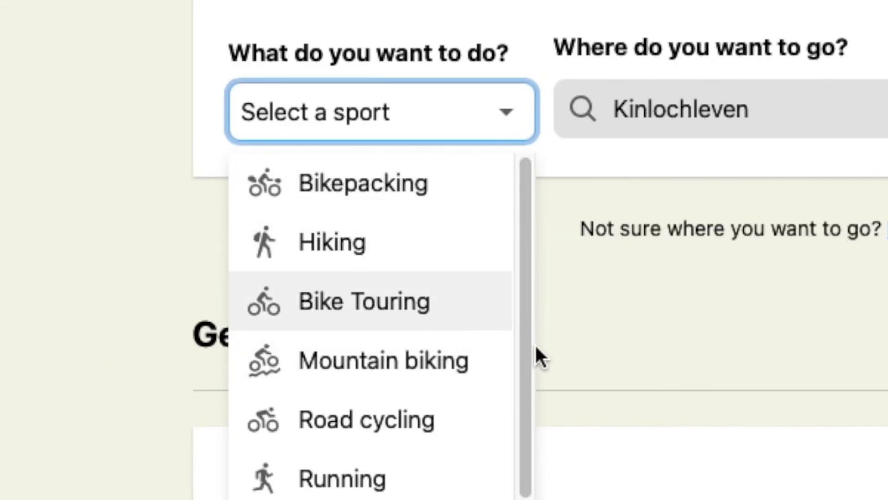
click(437, 360)
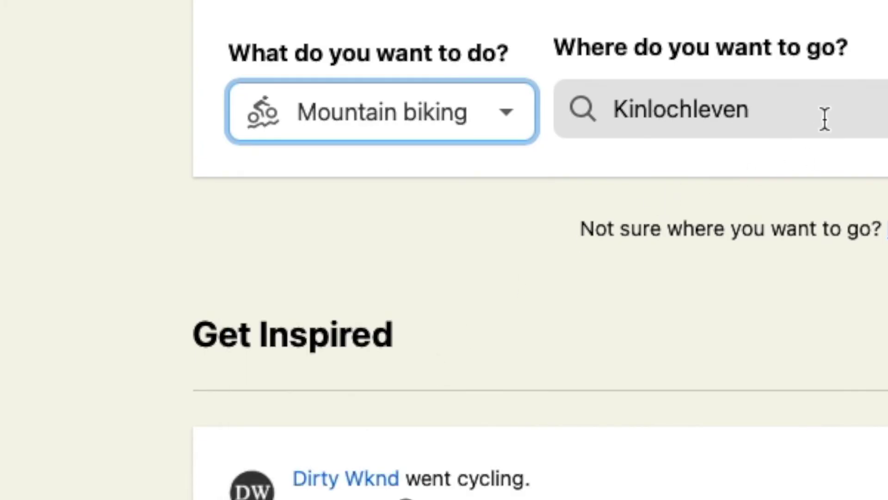
click(826, 119)
text(Inverness)
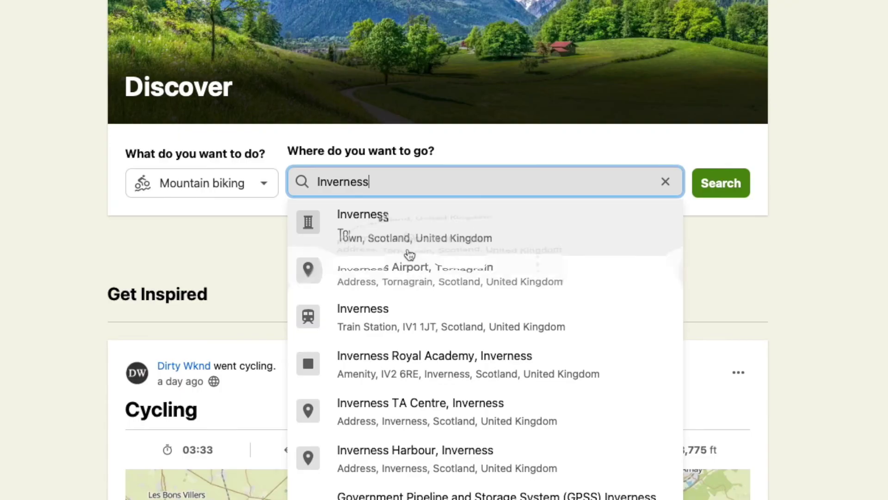
click(406, 317)
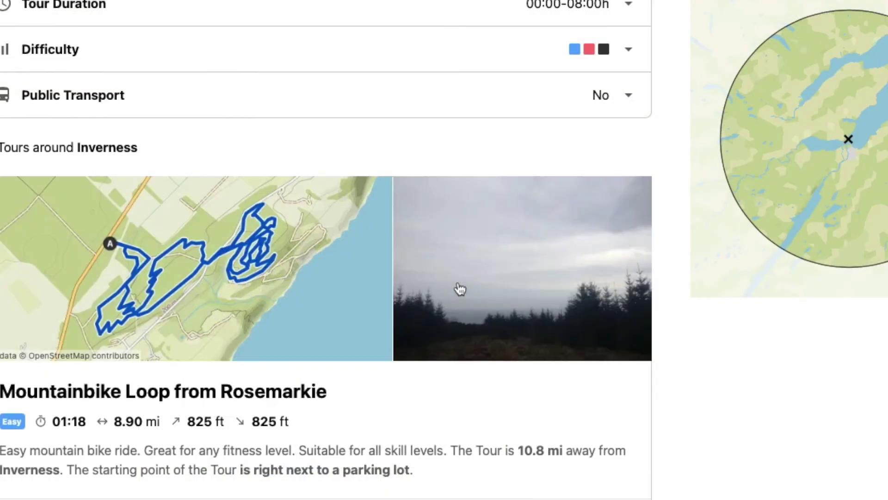
Open the Urquhart Castle View – Loch Ness Loop from Inverness tour in a new tab.
scroll(417, 296, down, 2)
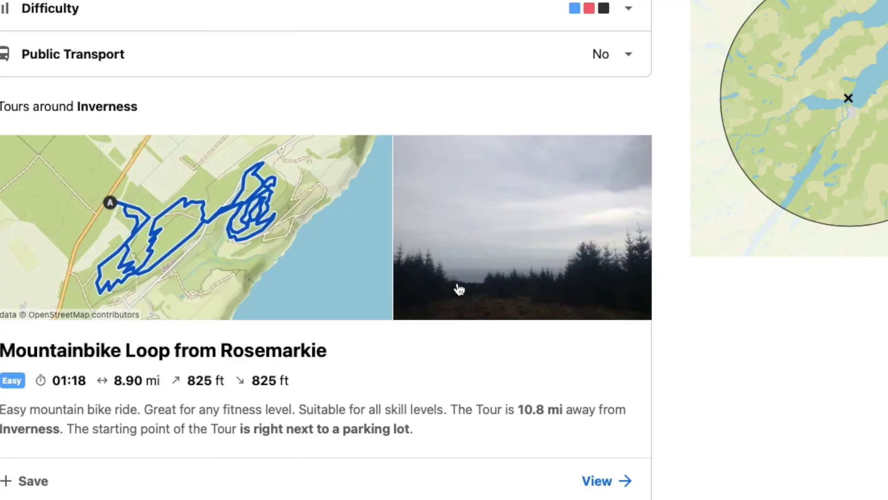
scroll(460, 290, down, 3)
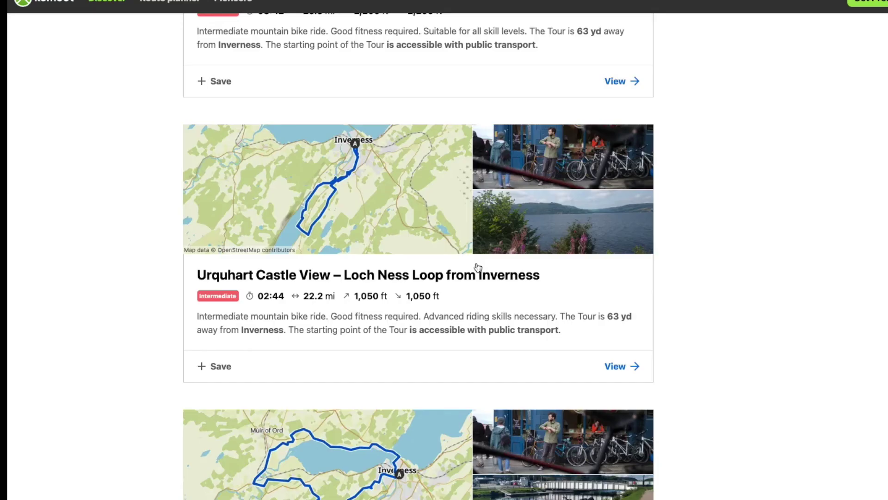
right_click(517, 281)
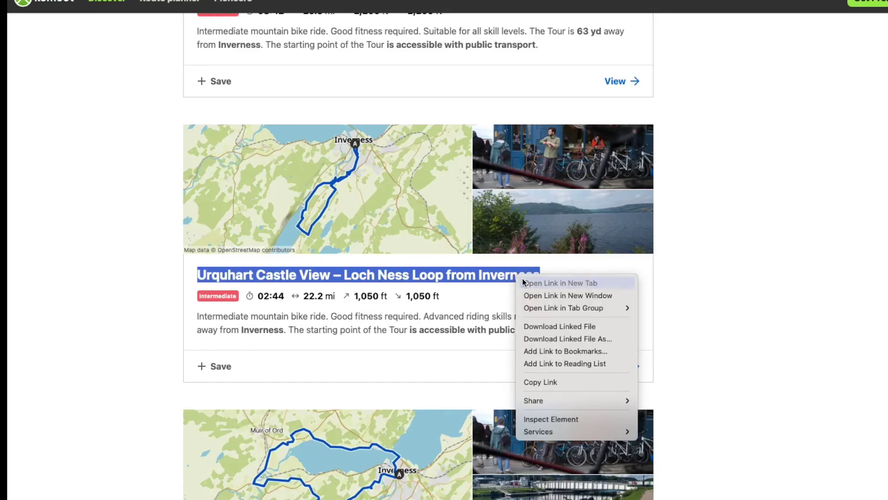
click(525, 283)
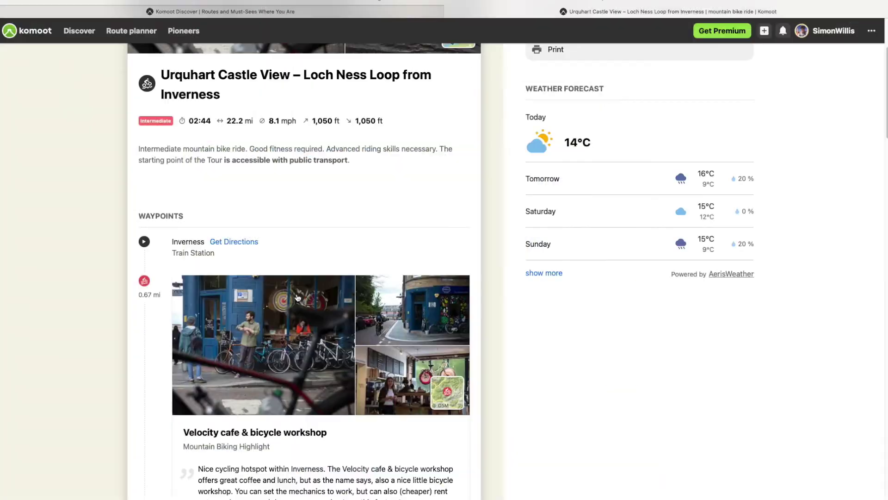
Expand the tour's route map full screen: 22.2 mi, 1,050 ft, Intermediate.
scroll(298, 297, down, 2)
scroll(298, 298, down, 12)
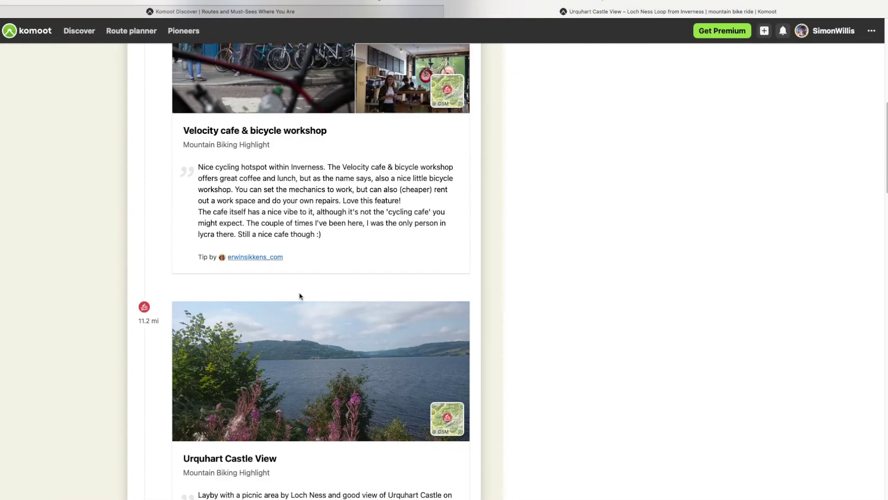
scroll(301, 297, down, 8)
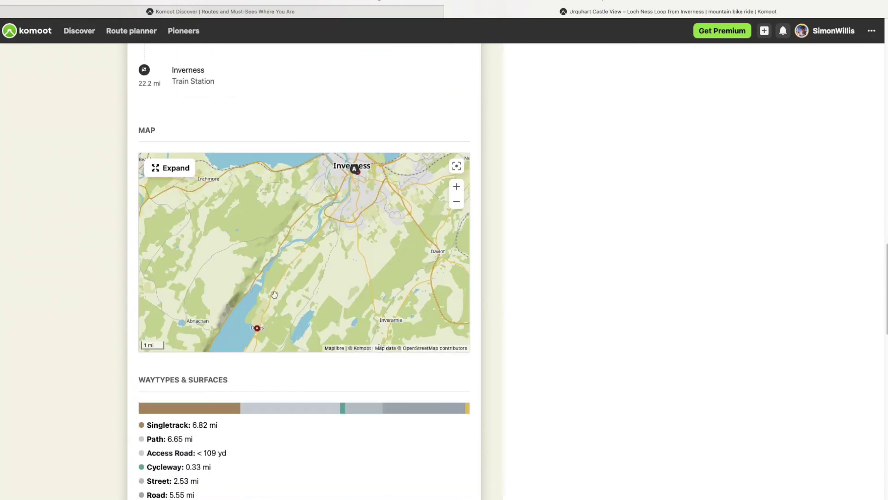
click(180, 176)
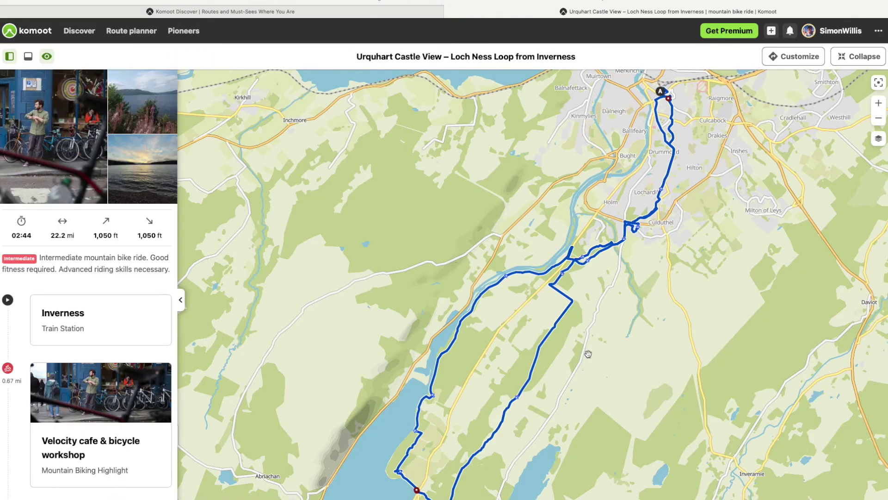
Collapse the full-screen map and scroll through the Loch Ness loop's Waytypes & Surfaces details.
scroll(588, 354, down, 2)
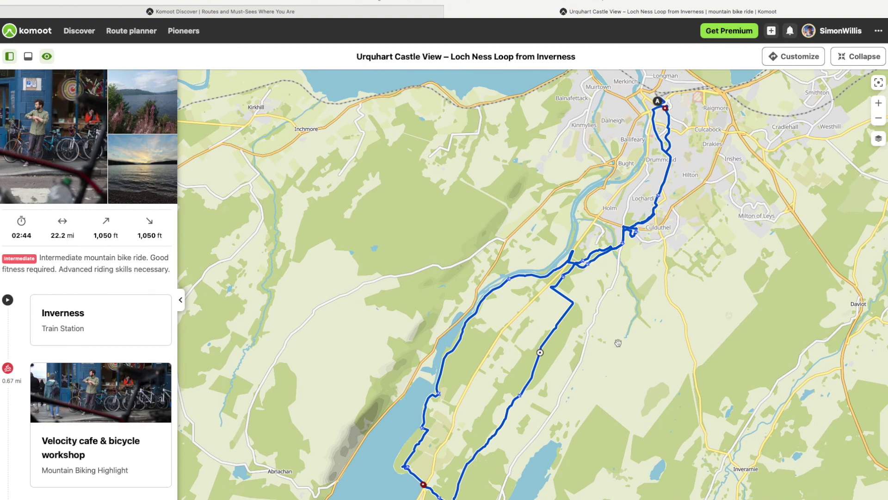
click(858, 56)
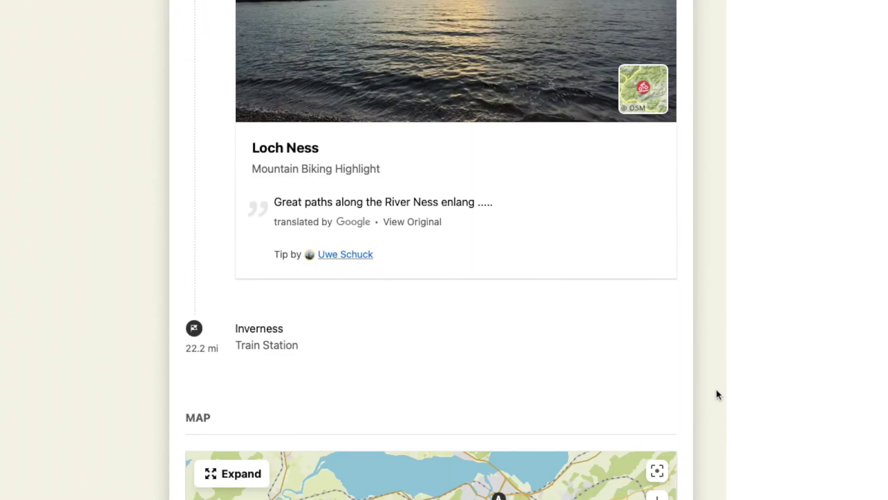
scroll(716, 392, up, 5)
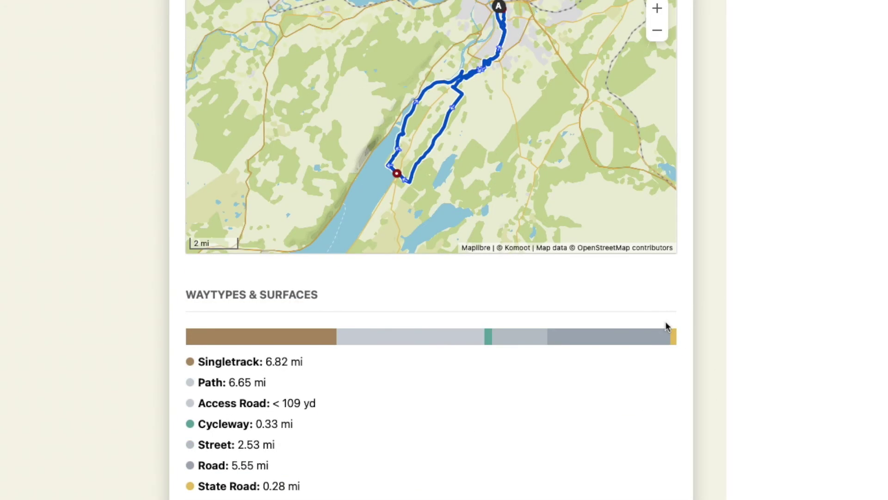
mouse_move(673, 340)
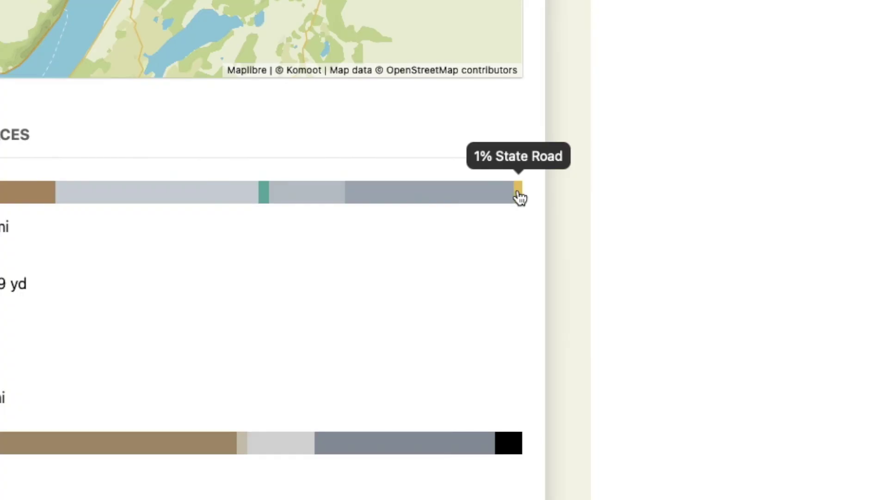
scroll(516, 196, up, 1)
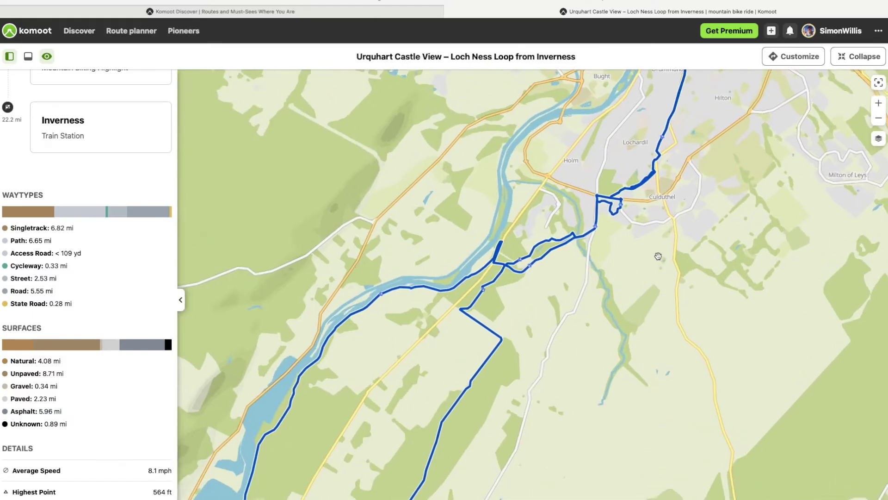
scroll(570, 237, up, 3)
scroll(569, 237, up, 6)
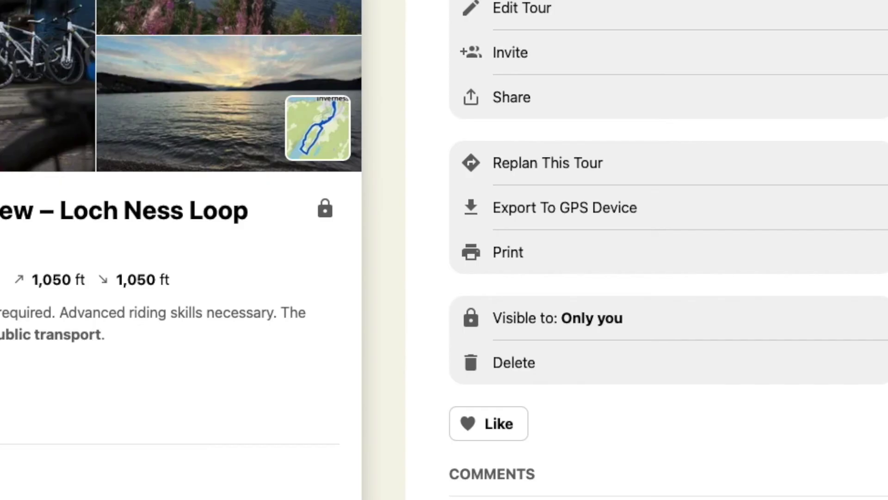
Replan the loop to start at the parking near Bught and rename the copy MY2.
click(539, 164)
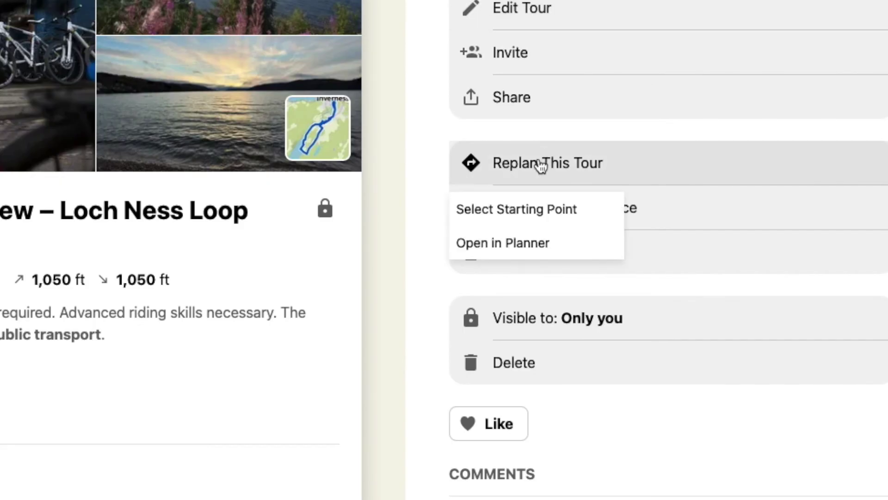
click(539, 222)
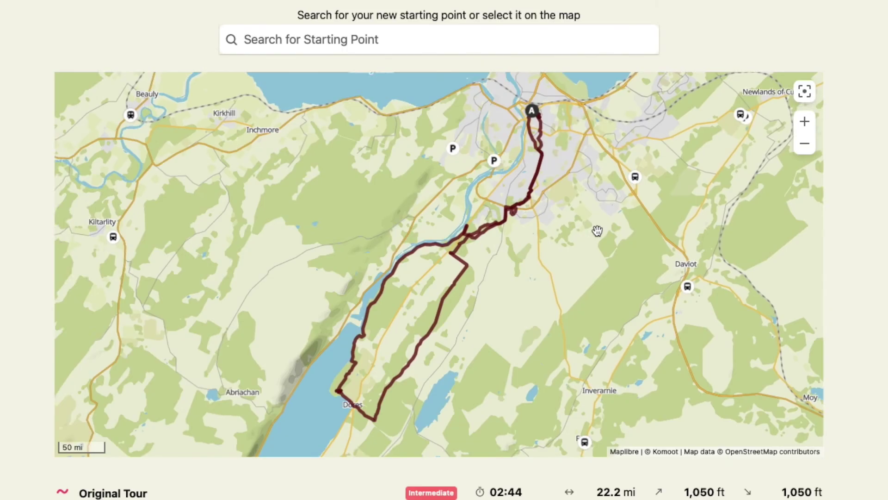
scroll(597, 231, up, 5)
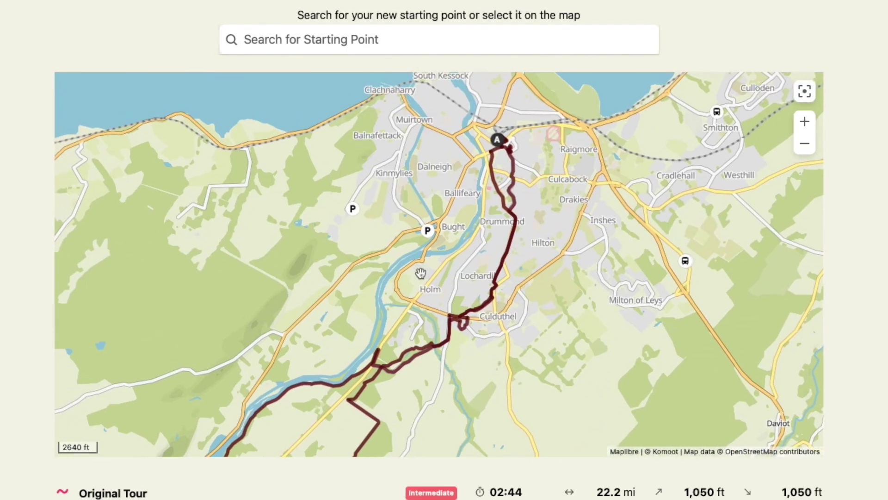
click(429, 234)
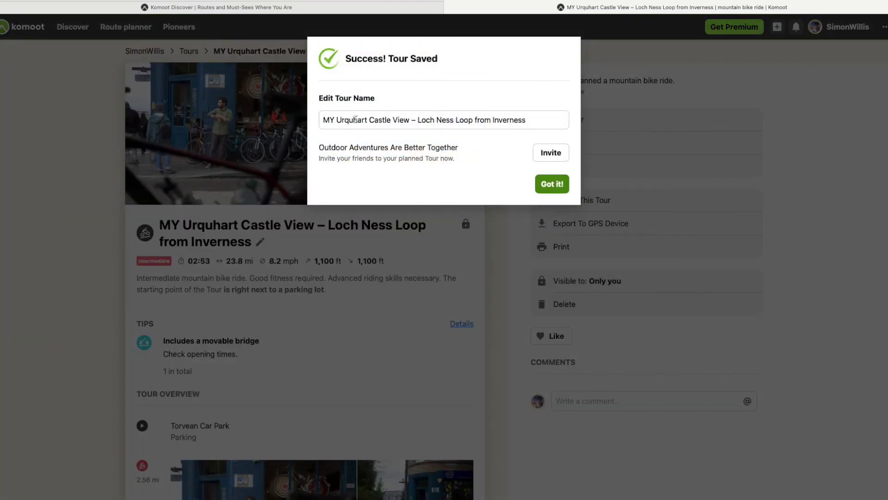
click(334, 120)
text(2)
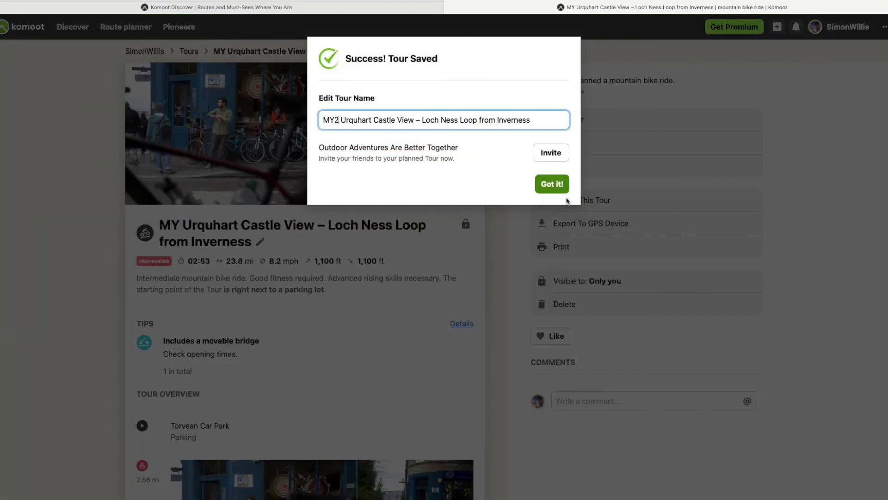